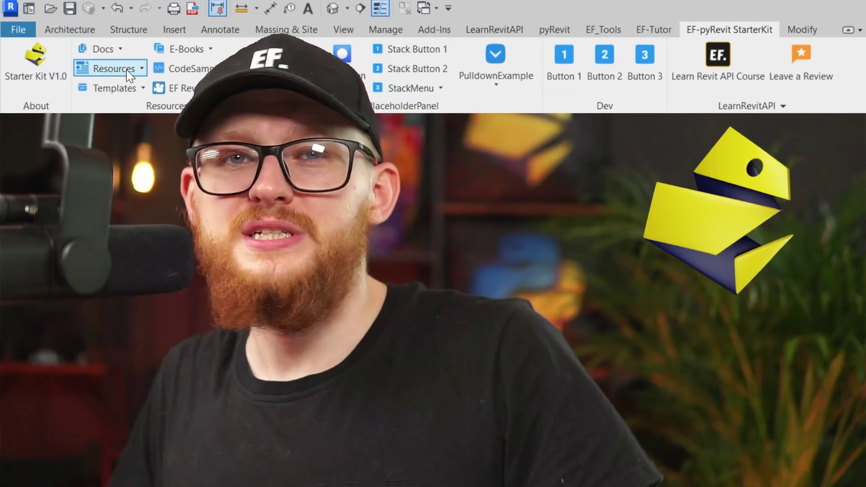
- Browse the starter kit page's documentation, e-book and code sample resource links
left_click(106, 73)
left_click(96, 50)
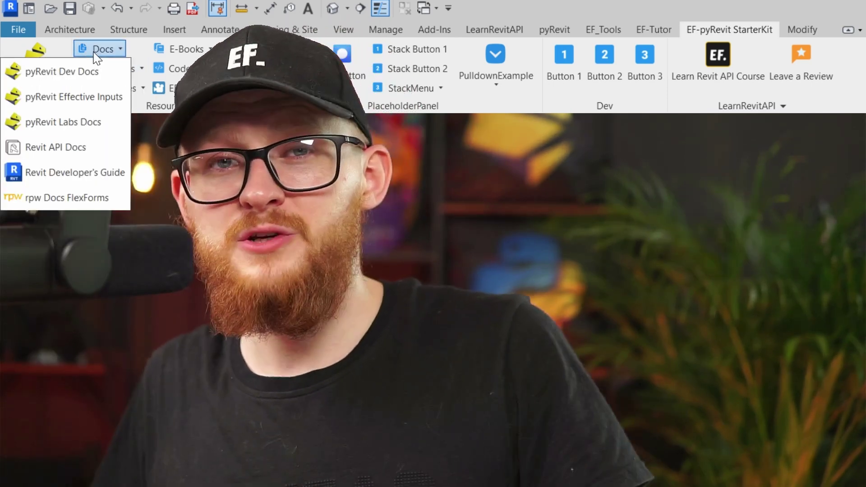
left_click(185, 50)
left_click(185, 69)
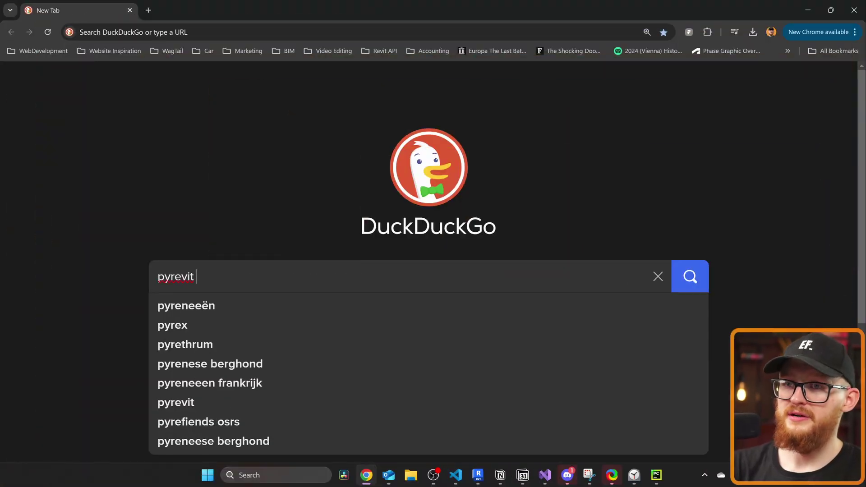
- Search DuckDuckGo for 'pyrevit github' and scroll the pyrevitlabs/pyRevit repository to its Releases section
key("Return")
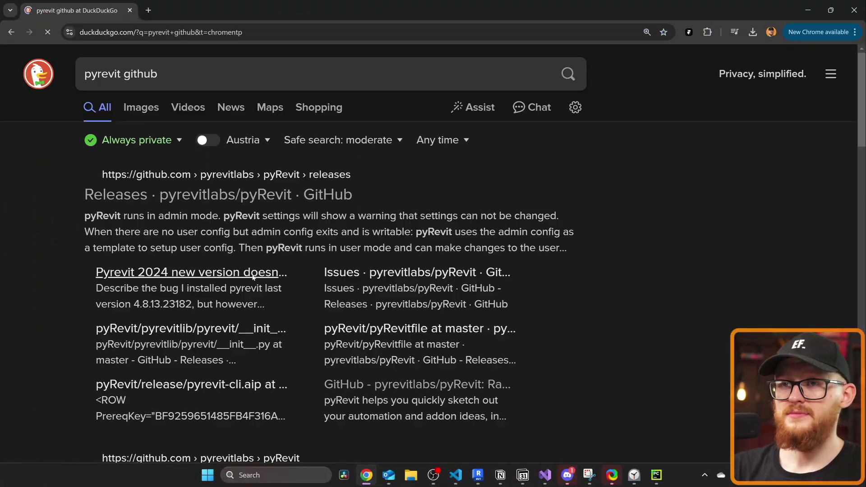
left_click_drag(78, 194, 149, 195)
scroll(188, 253, "down", 2)
scroll(189, 254, "down", 2)
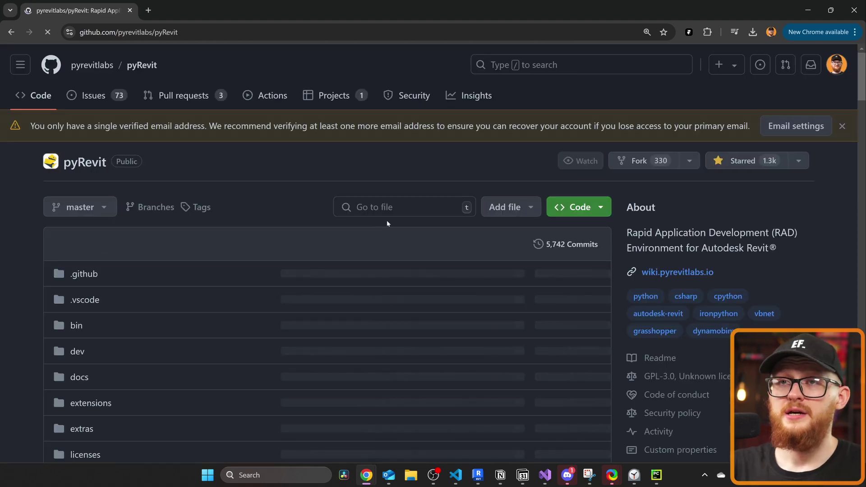
scroll(651, 230, "down", 3)
scroll(652, 230, "down", 5)
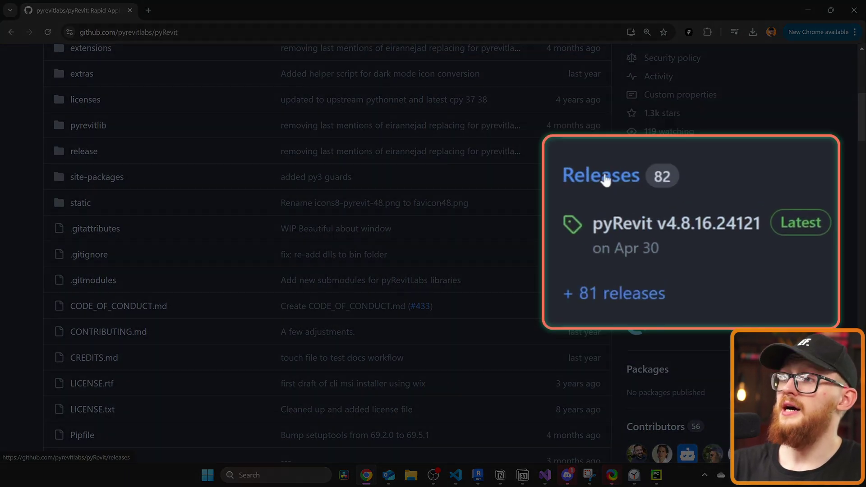
- Open the pyRevit releases page and download the pyRevit 4.8.16.24121 installer
left_click(648, 212)
left_click_drag(207, 256, 408, 251)
scroll(389, 295, "down", 8)
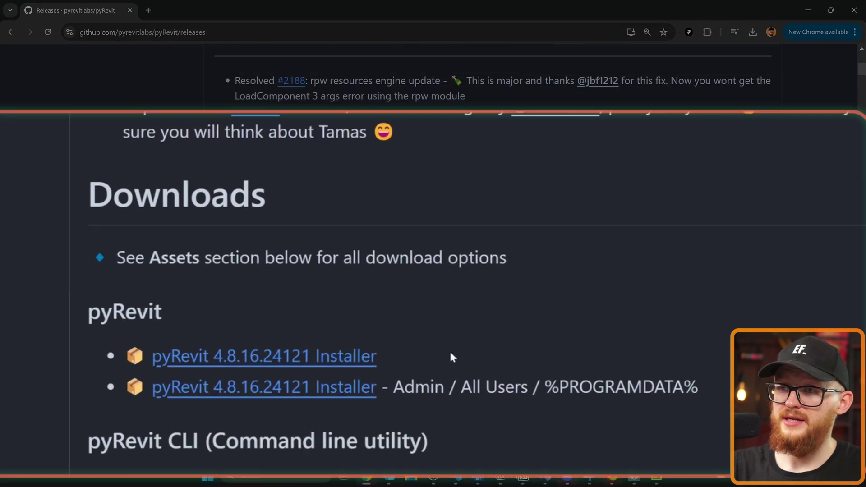
left_click_drag(382, 331, 252, 331)
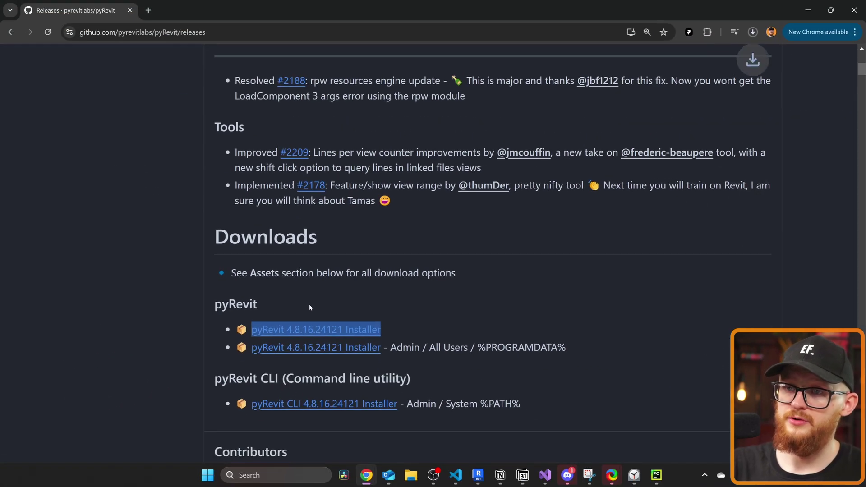
- Review the release Assets, including pyRevit_4.8.16.24121_signed.exe and pyRevit_CLI_4.8.16.24121_admin_signed.exe
scroll(310, 307, "down", 4)
scroll(310, 308, "down", 5)
left_click_drag(223, 121, 255, 121)
left_click(252, 128)
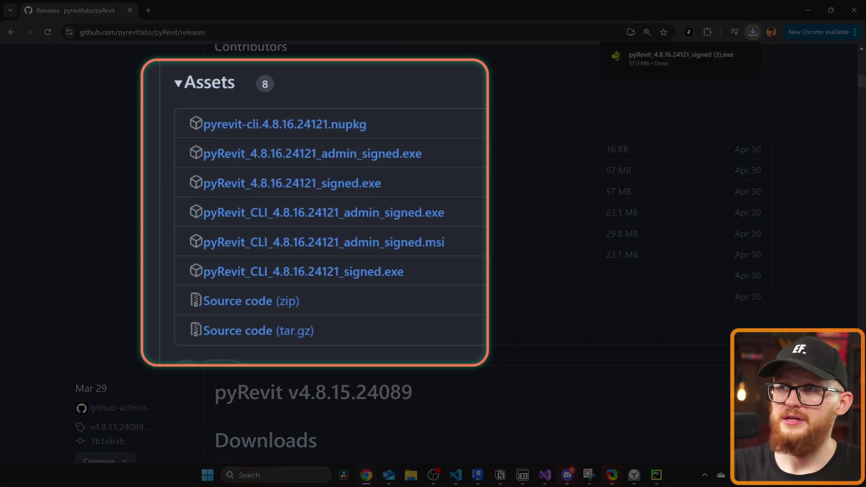
left_click_drag(382, 183, 246, 184)
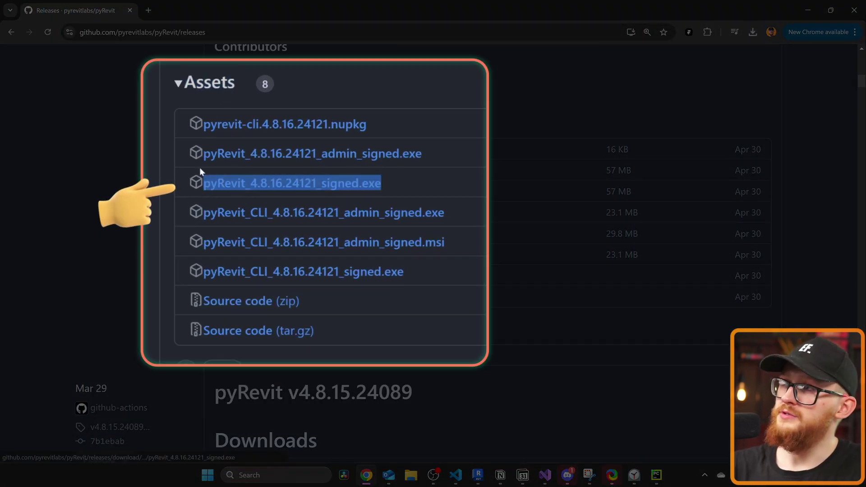
left_click_drag(445, 213, 238, 213)
- Try the pyrevit command in Command Prompt, close it, and bring up Chrome's downloads list
key("super")
type("cmd")
key("Return")
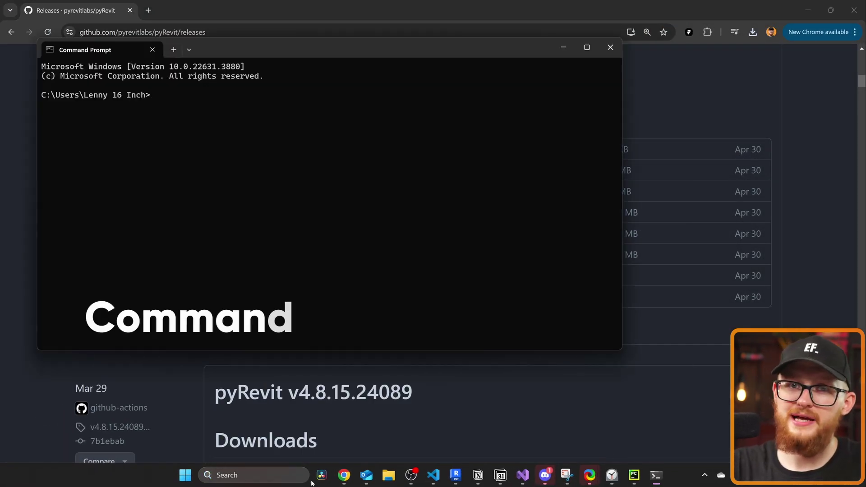
type("pyrevit")
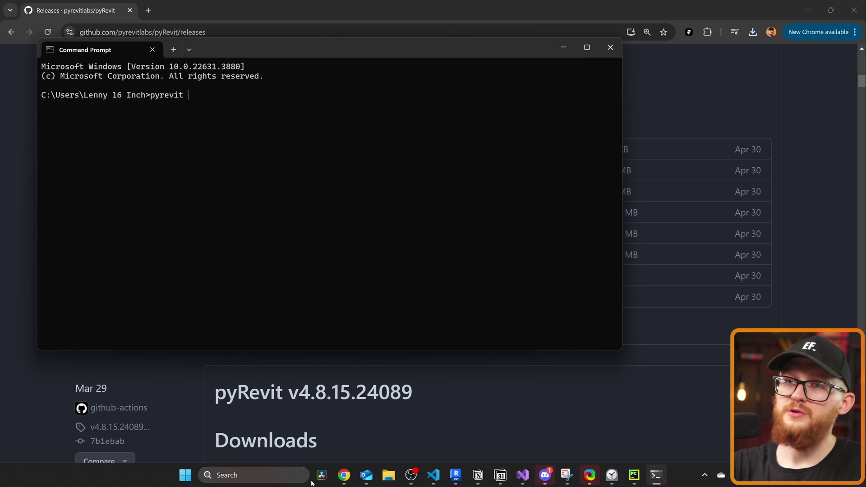
left_click(611, 48)
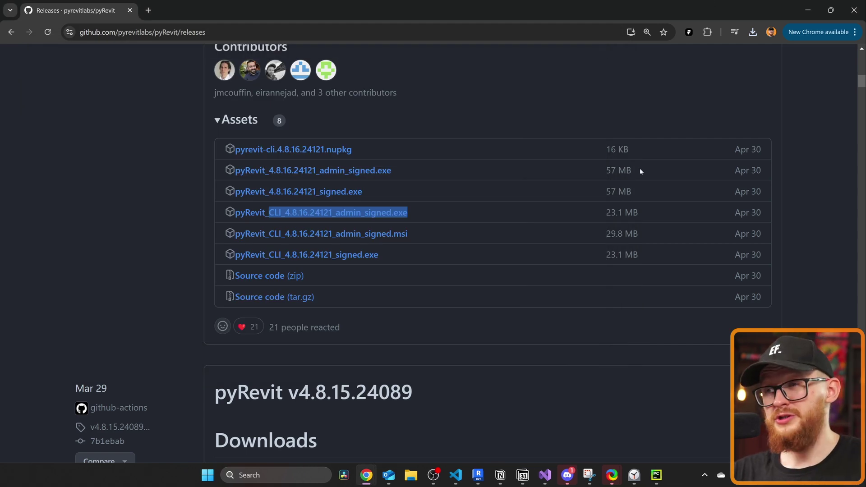
left_click(752, 32)
- Run the pyRevit installer past Welcome and License, keeping the AppData\Roaming\pyRevit-Master destination
left_click(688, 86)
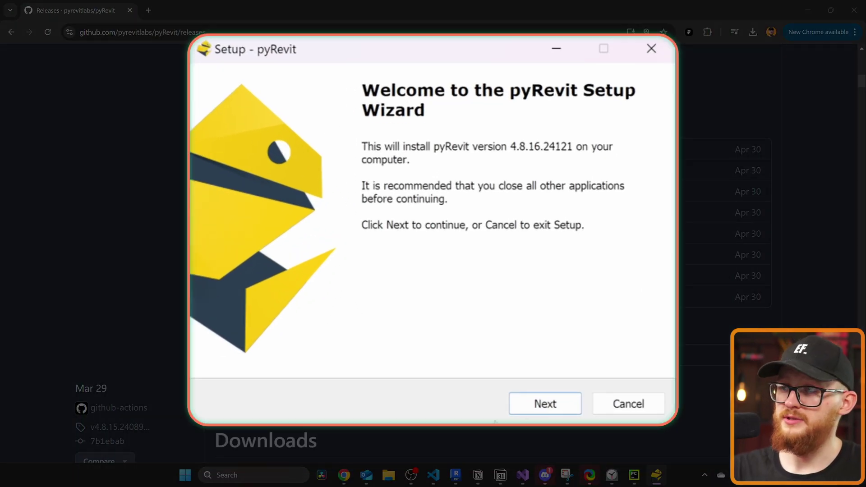
left_click(529, 407)
left_click(577, 403)
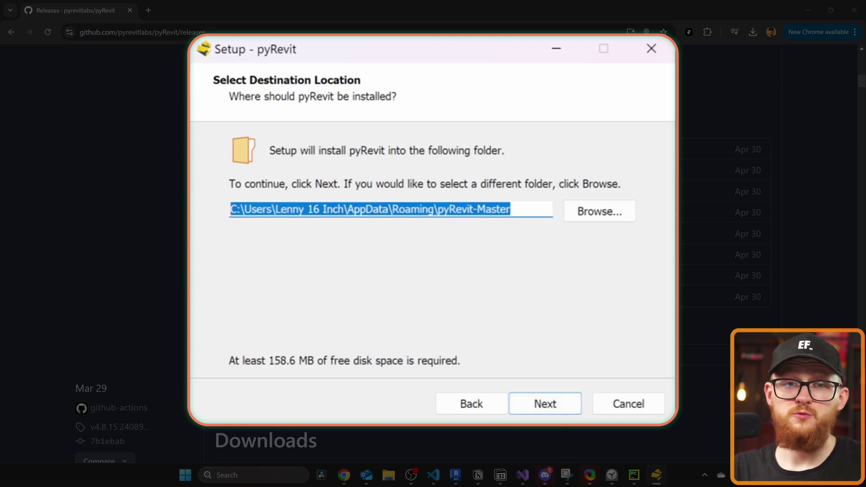
left_click_drag(346, 209, 511, 209)
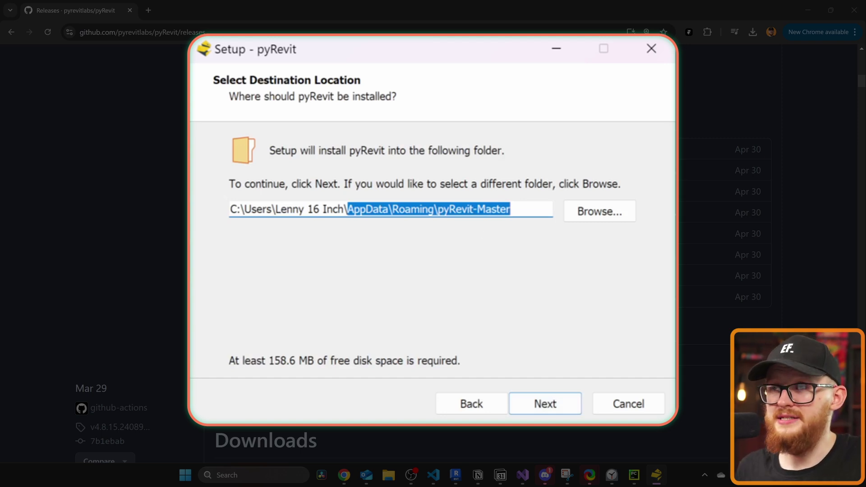
left_click(546, 407)
- Answer No to the Folder Exists prompt, closing the pyRevit setup wizard
left_click(616, 352)
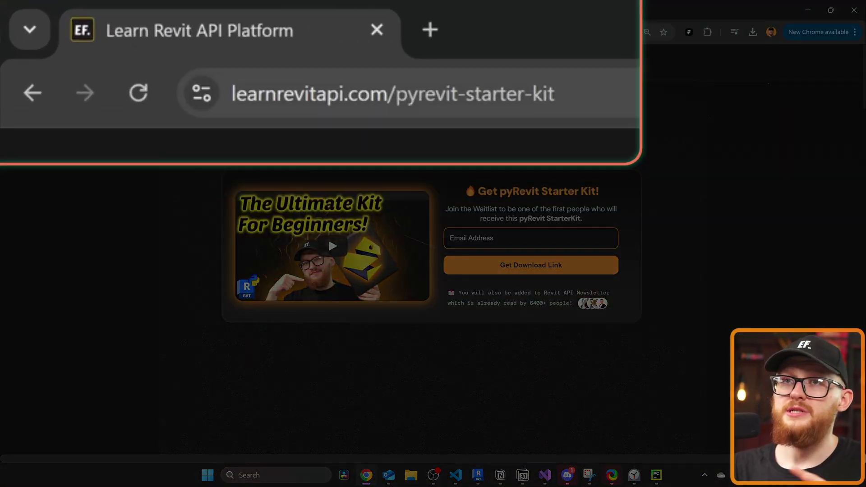
- Sign up on learnrevitapi.com and read the 'Your pyRevit StarterKit Is Here!' email in Outlook
left_click(500, 112)
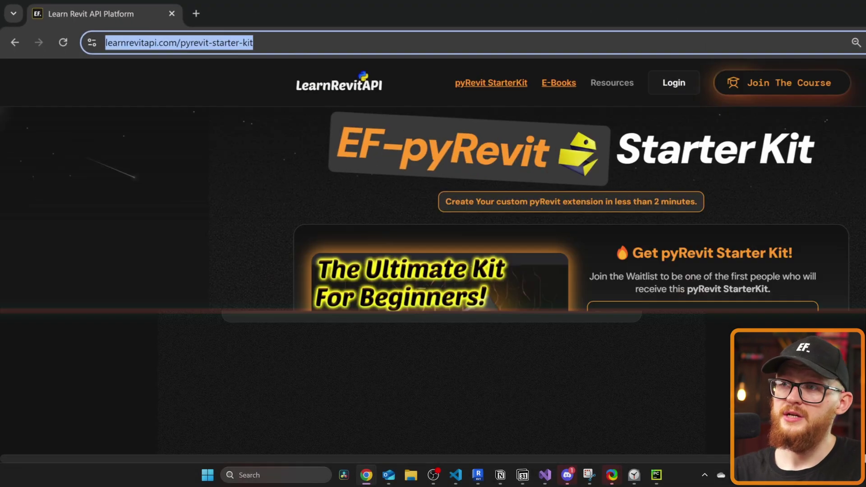
left_click(531, 238)
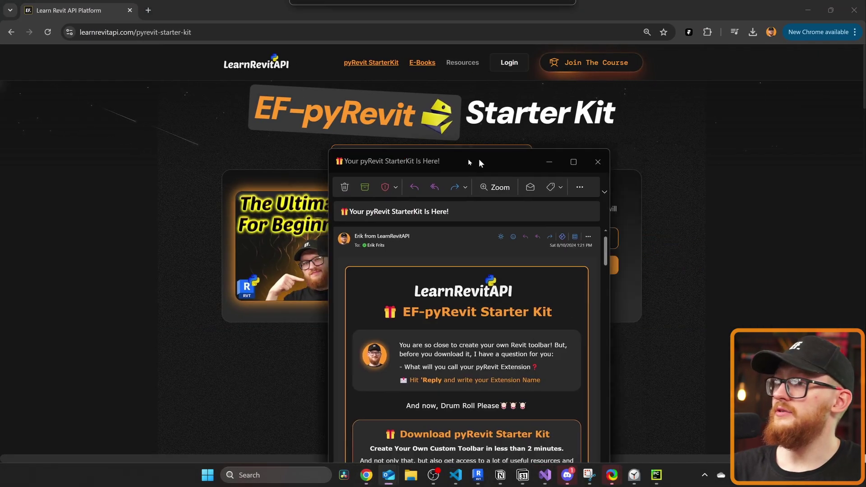
left_click_drag(479, 163, 337, 37)
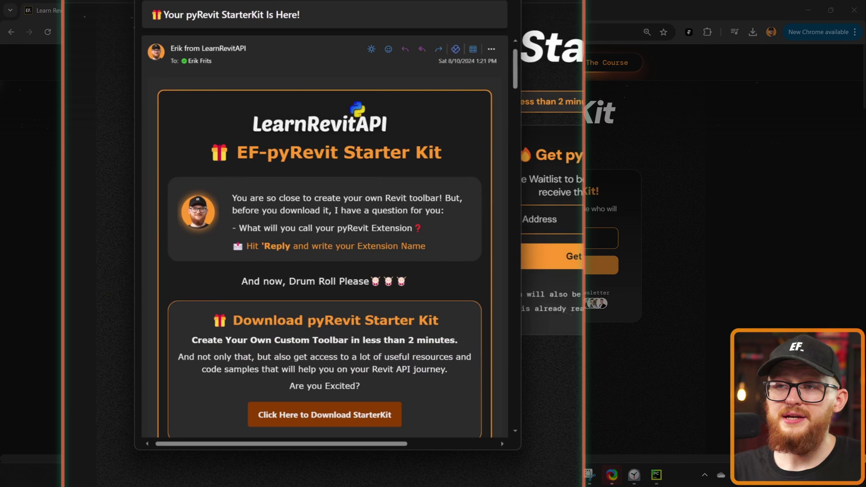
left_click_drag(266, 244, 387, 243)
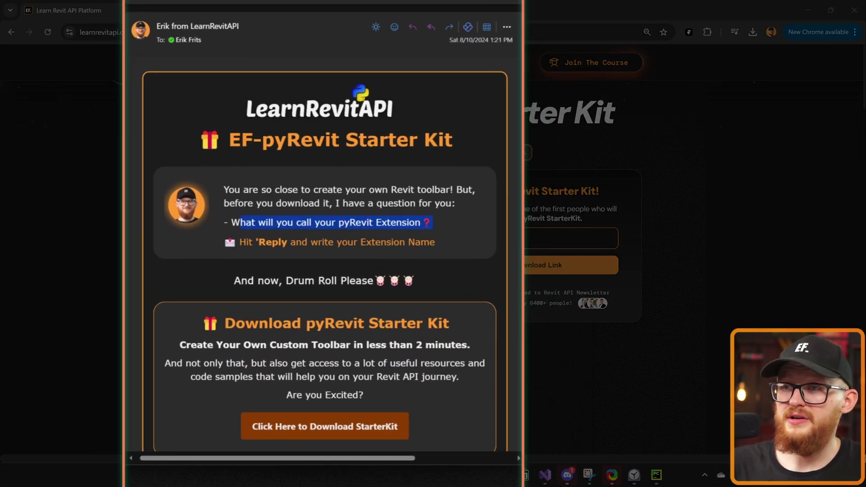
left_click_drag(259, 243, 453, 243)
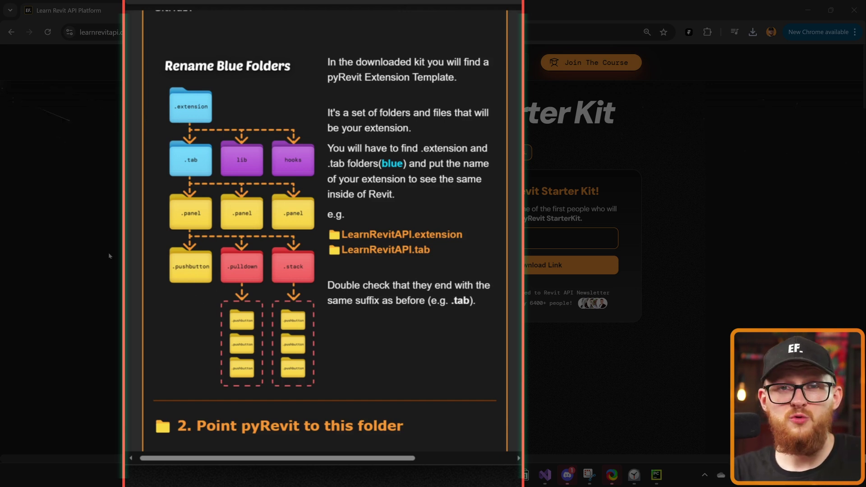
left_click(448, 7)
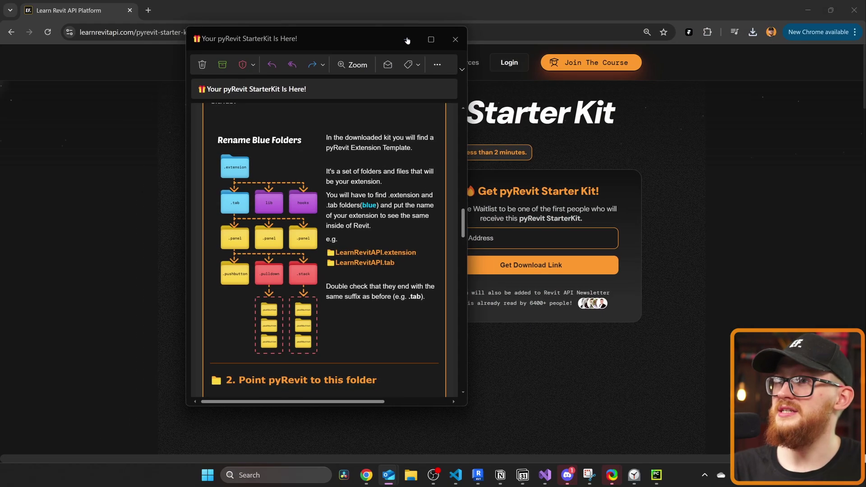
- Open the StarterKit zip and select the EF-pyRevitStarterKit.extension folder
left_click(673, 77)
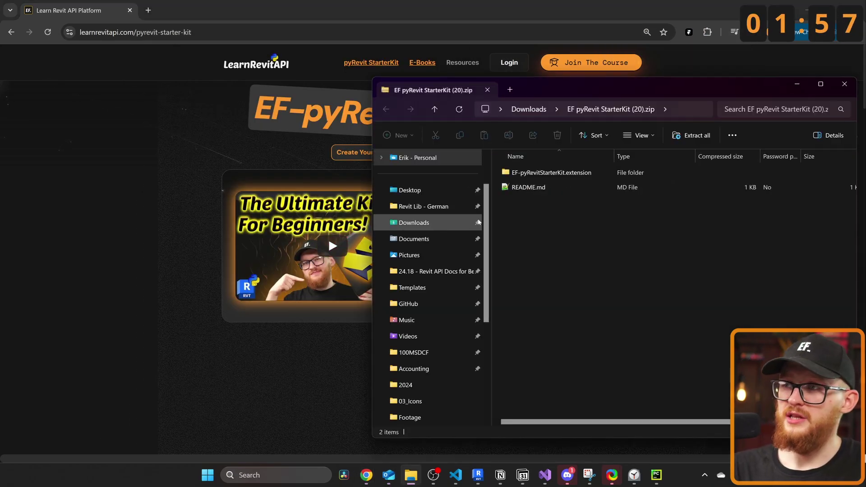
left_click_drag(572, 212, 526, 166)
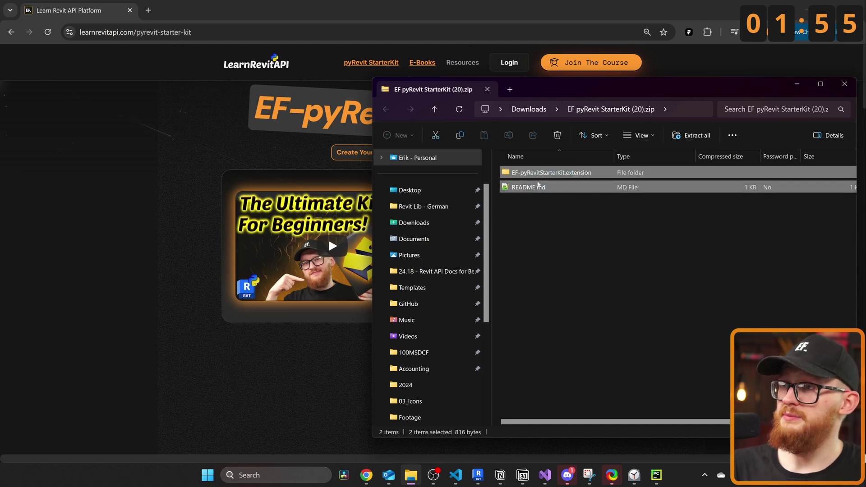
left_click(541, 173)
- Create a MyPyRevitExtension folder in %appdata% and paste the extension folder into it
left_click(674, 119)
type("%appdata%")
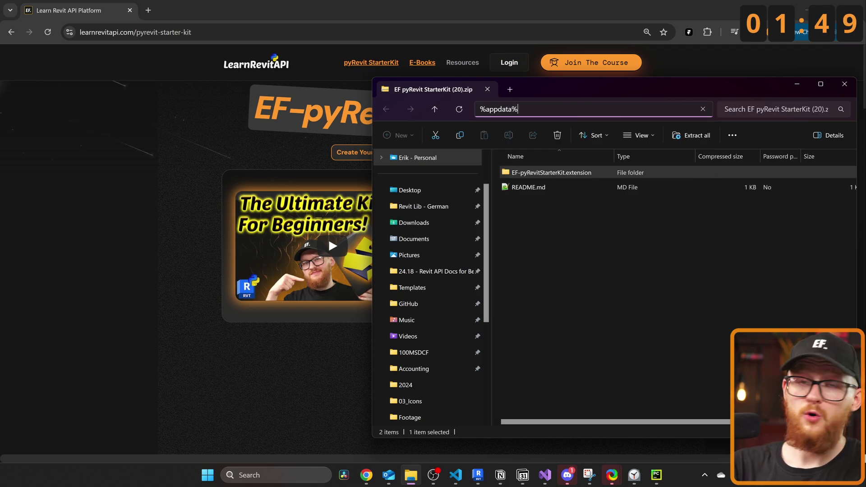
key("Return")
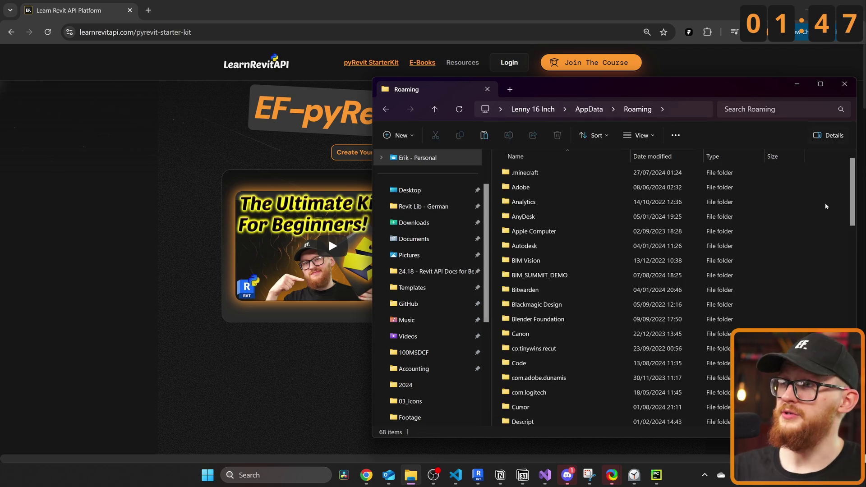
right_click(795, 229)
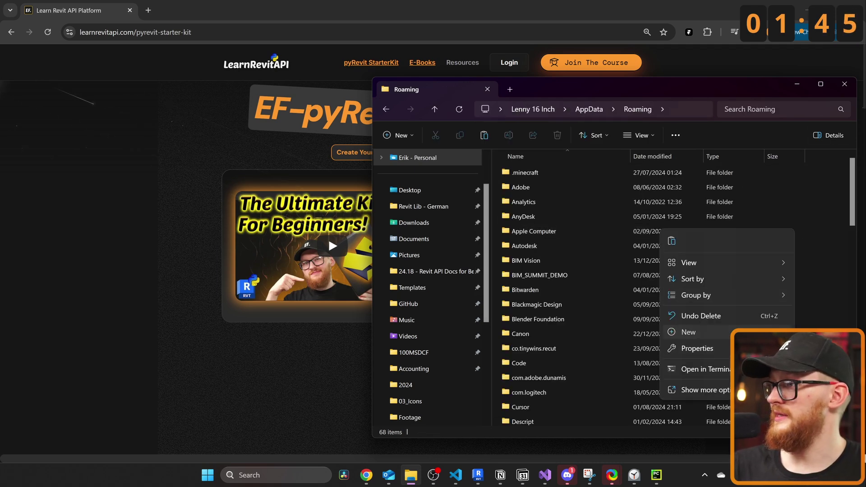
mouse_move(704, 332)
left_click(595, 156)
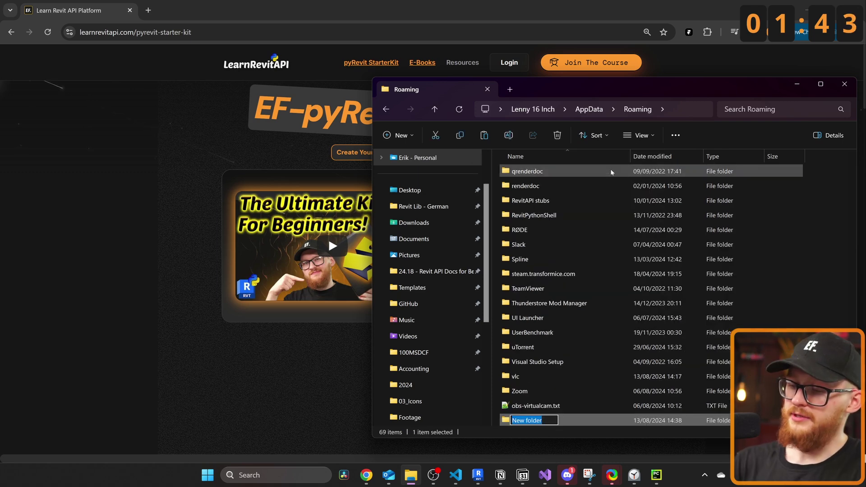
type("MyPyRevitExtension")
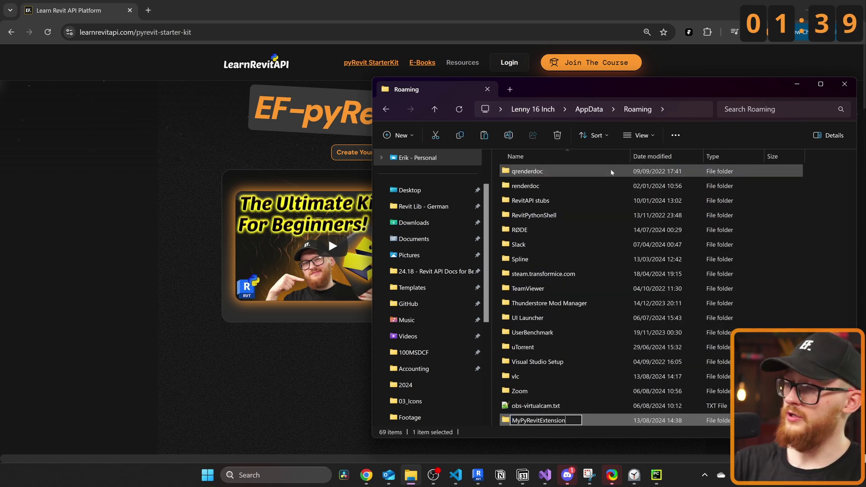
key("Return")
key("Return")
key("ctrl+v")
- Rename EF-pyRevitStarterKit.extension to LearnRevitAPI.extension and open it
left_click(611, 223)
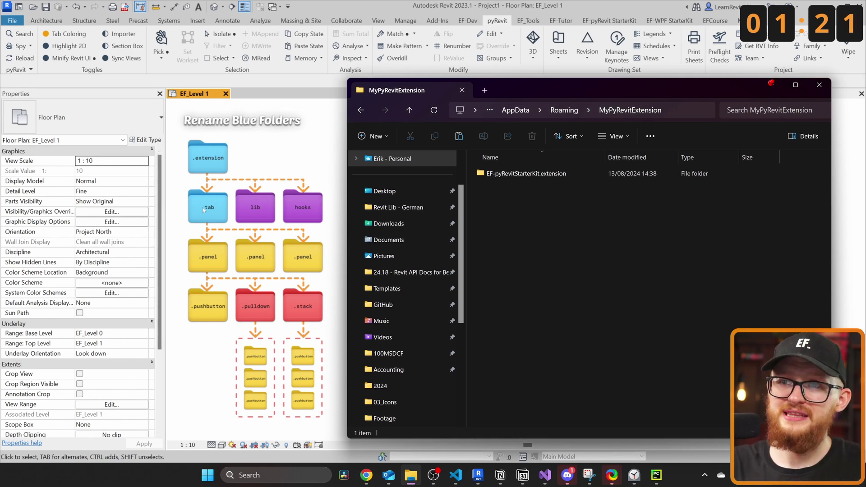
left_click(524, 175)
key("F2")
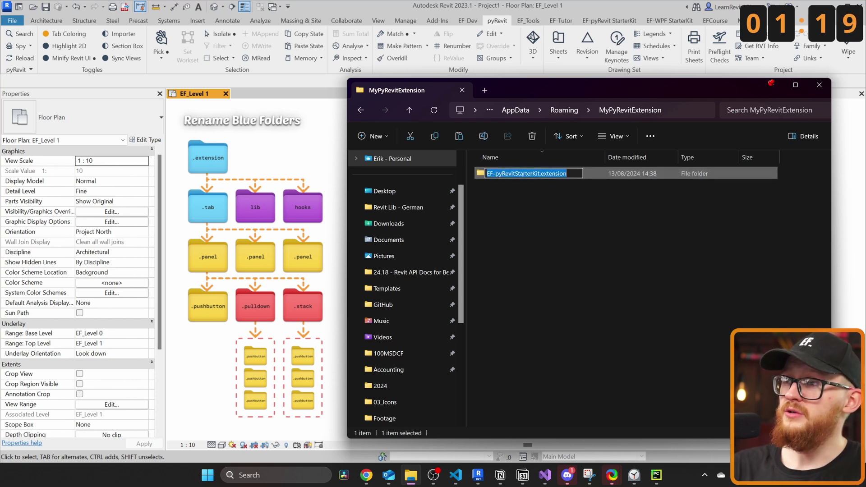
key("Home")
key("shift+Right")
key("shift+Right")
key("shift+Right")
key("shift+Right")
key("shift+Right")
key("shift+Right")
key("shift+Right")
key("shift+Right")
key("shift+Right")
key("shift+Right")
key("shift+Right")
key("shift+Right")
key("shift+Right")
key("shift+Right")
key("shift+Right")
key("shift+Right")
key("shift+Right")
key("shift+Right")
key("shift+Right")
key("shift+Right")
type("LearnRevitAPI")
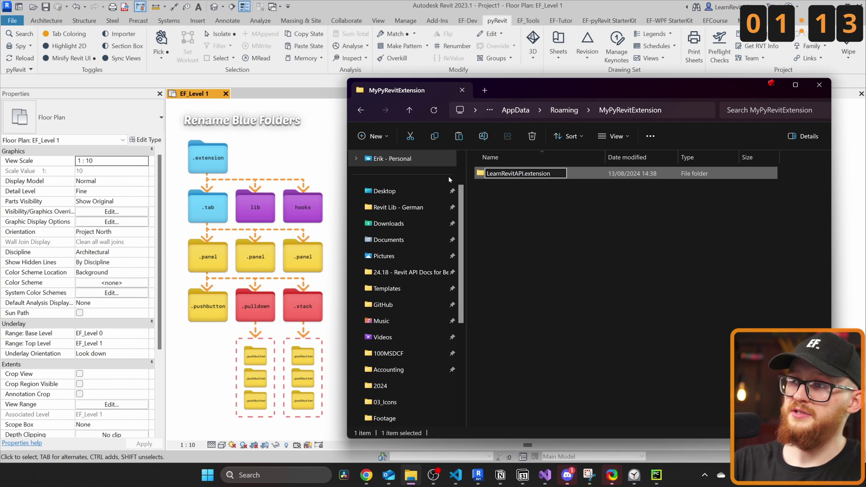
key("Return")
key("Return")
- Rename the tab folder to LearnRevitAPI.tab, then show MyPyRevitExtension's full folder path
left_click(492, 180)
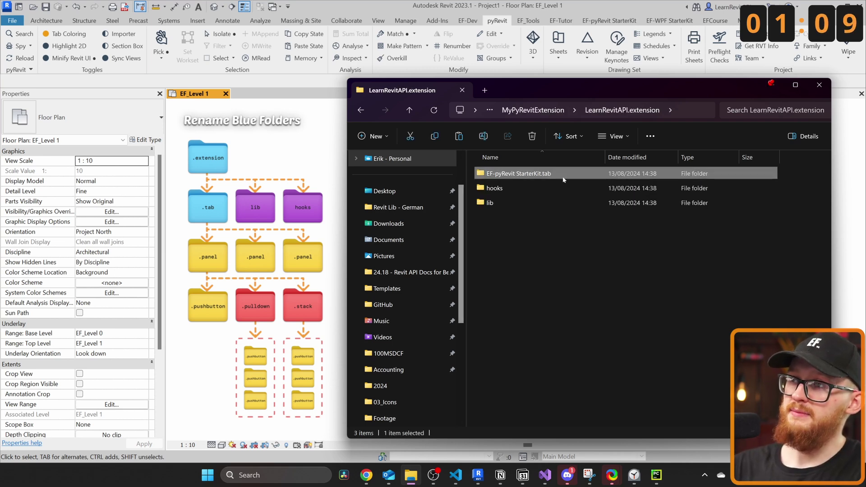
key("F2")
type("LearnRevitAPI.tab")
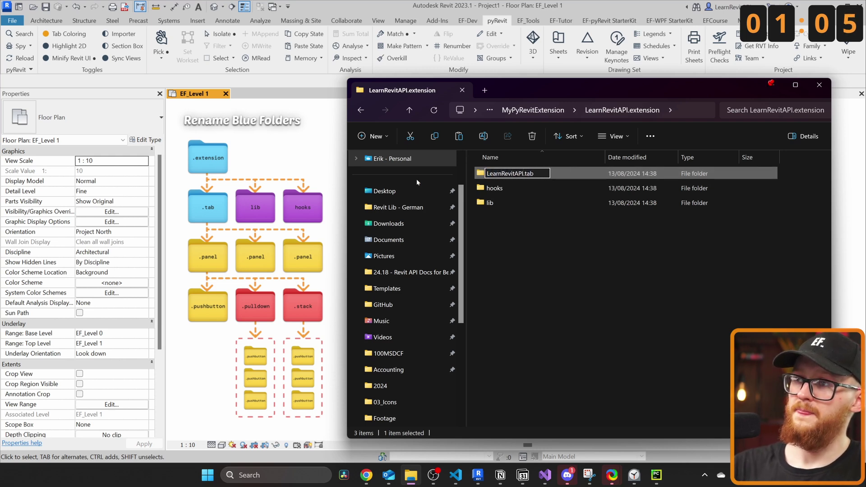
key("Return")
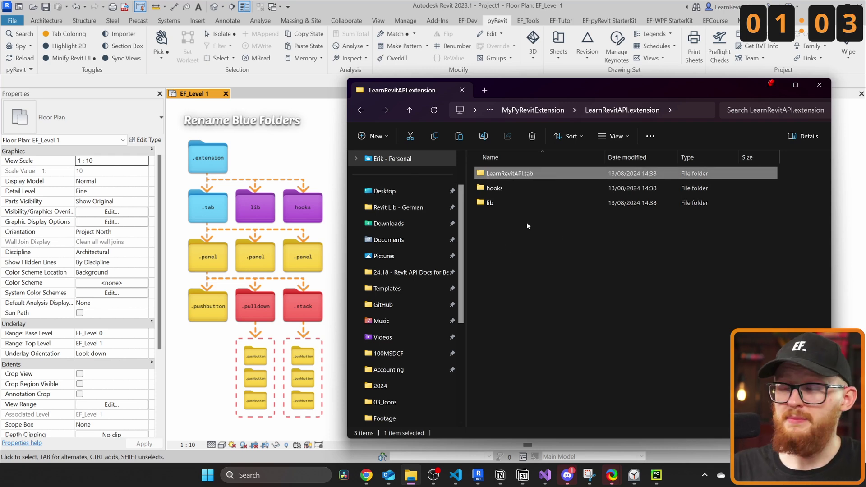
left_click(575, 228)
left_click(535, 111)
left_click(685, 111)
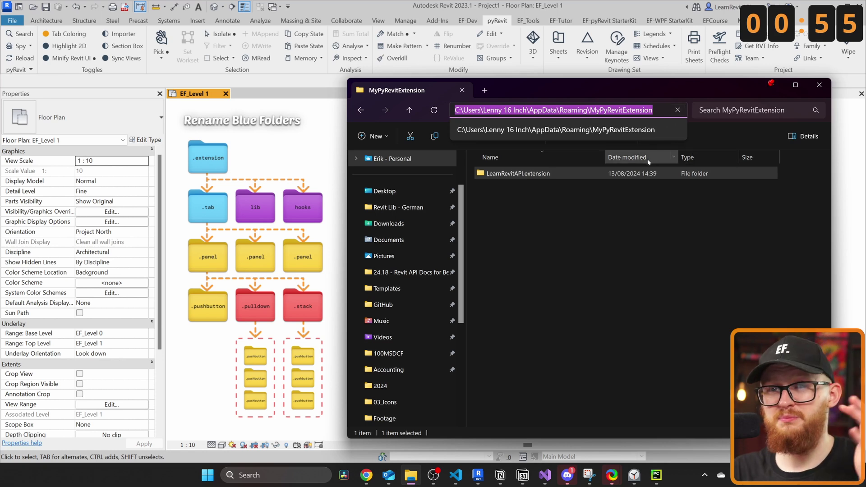
- Add the MyPyRevitExtension folder as a custom extension directory in pyRevit Settings
left_click(335, 153)
left_click(18, 69)
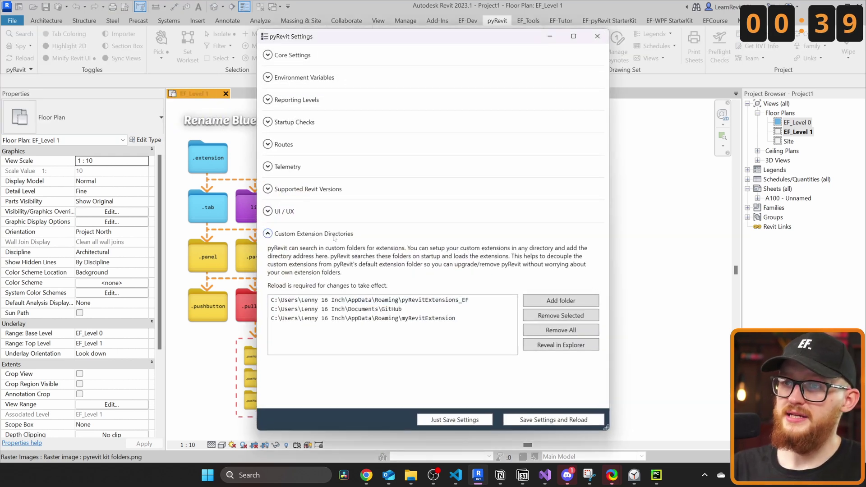
left_click(547, 300)
left_click(451, 117)
left_click(586, 117)
key("Return")
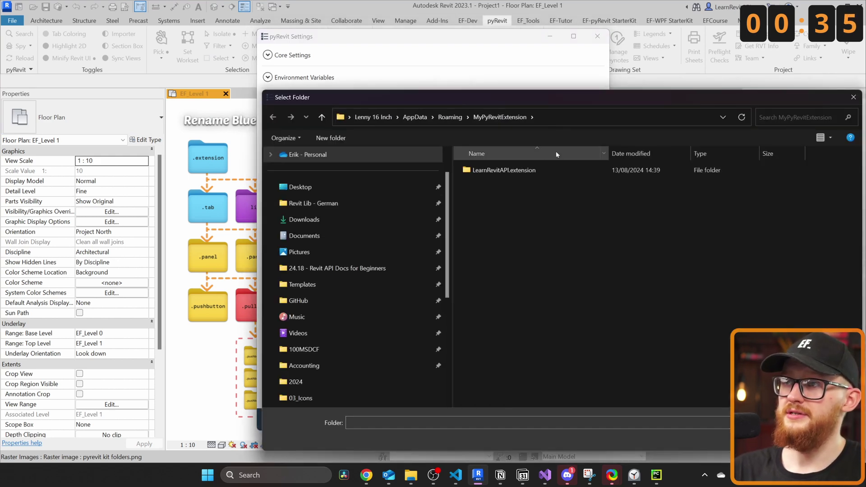
double_click(523, 173)
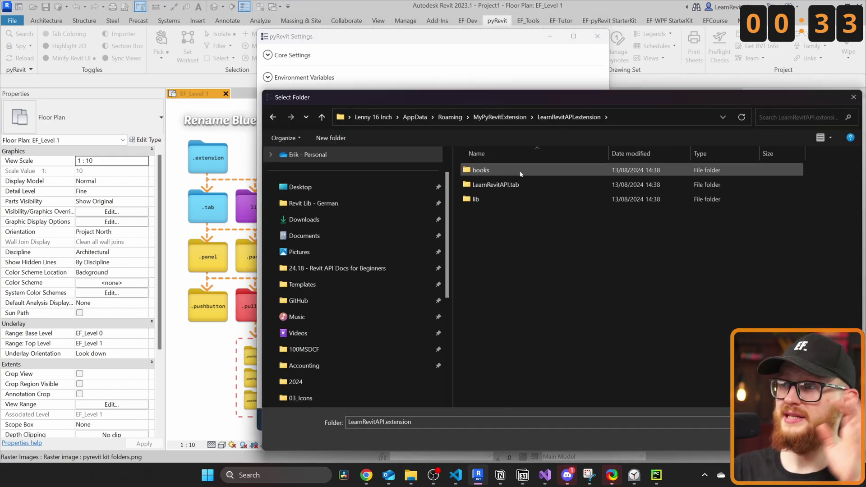
left_click(603, 117)
left_click_drag(580, 117, 515, 118)
key("BackSpace")
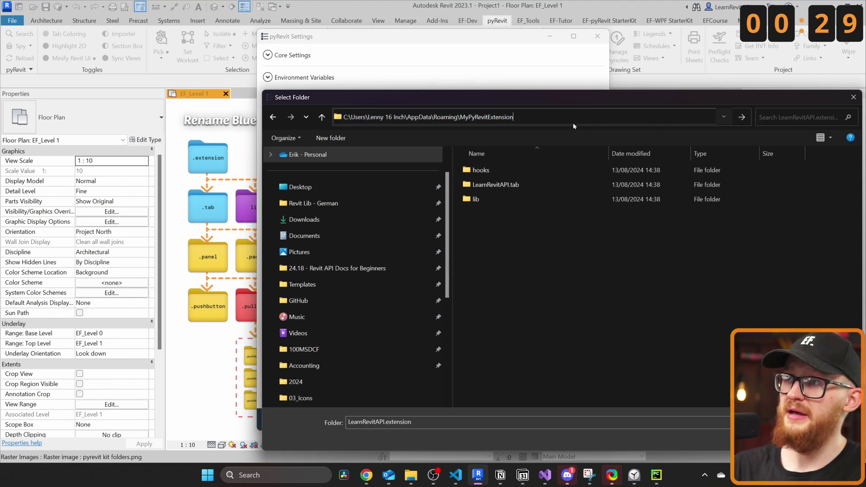
key("Return")
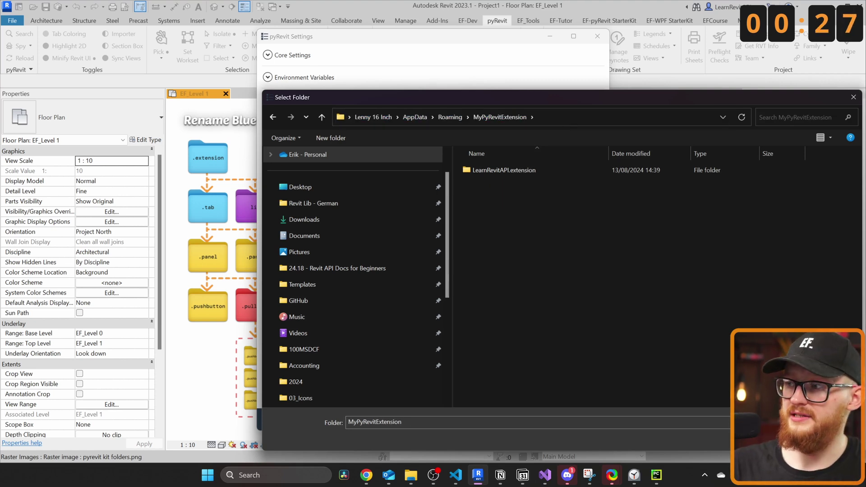
left_click(783, 444)
- Save pyRevit settings with reload, then view the LearnRevitAPI tab's Starter Kit V1.0 info
left_click(523, 421)
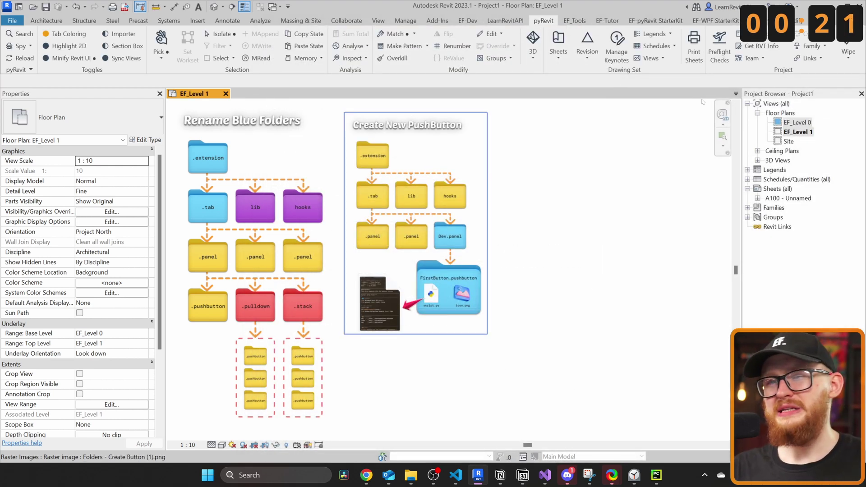
left_click(508, 22)
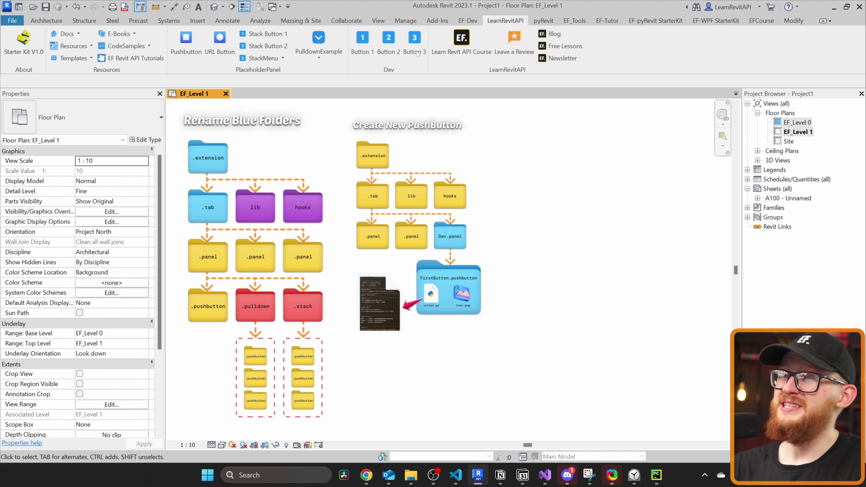
left_click(23, 51)
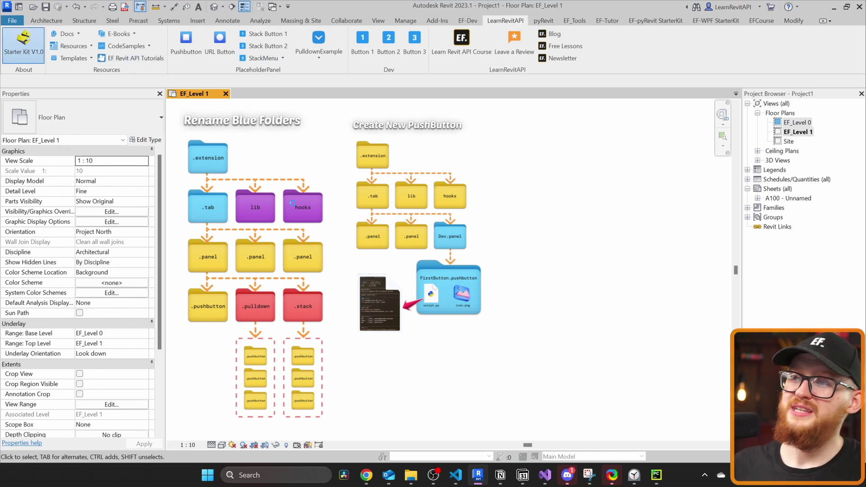